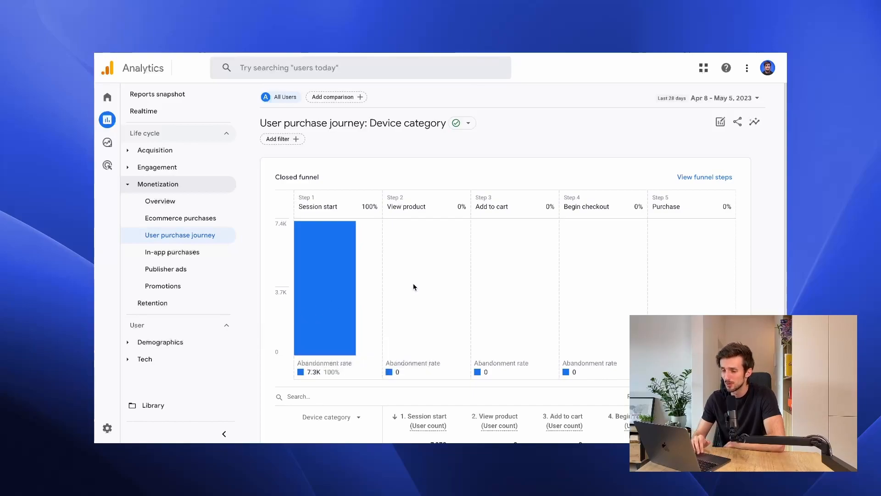
# Review the step definitions behind the closed funnel in the User purchase journey report.
pyautogui.scroll(-2, 413, 287)
pyautogui.scroll(1, 413, 287)
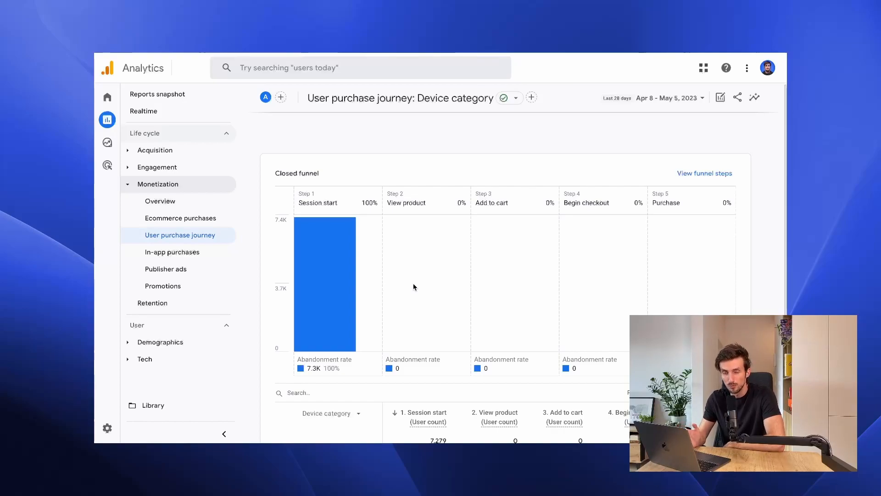
pyautogui.scroll(2, 414, 284)
pyautogui.click(696, 176)
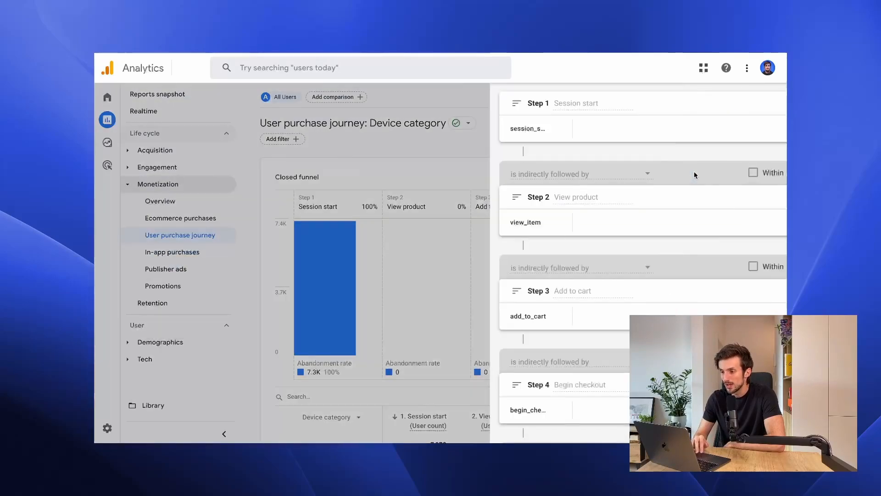
pyautogui.scroll(-3, 543, 222)
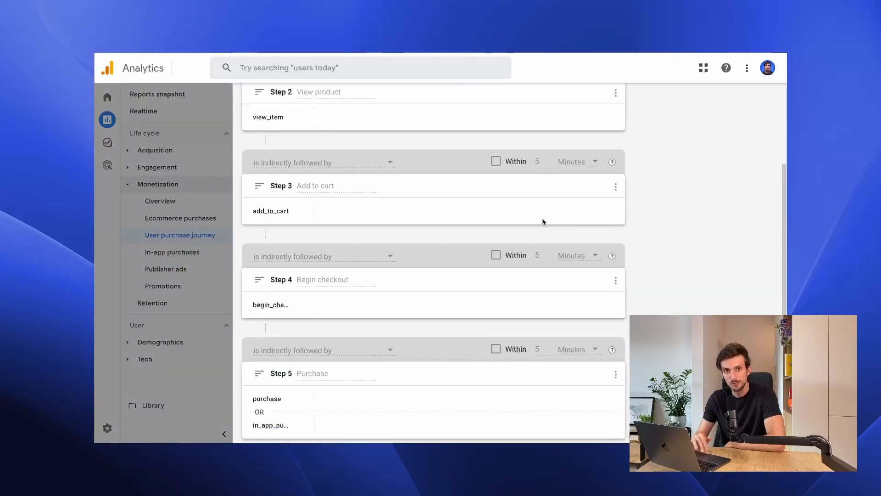
pyautogui.scroll(2, 543, 222)
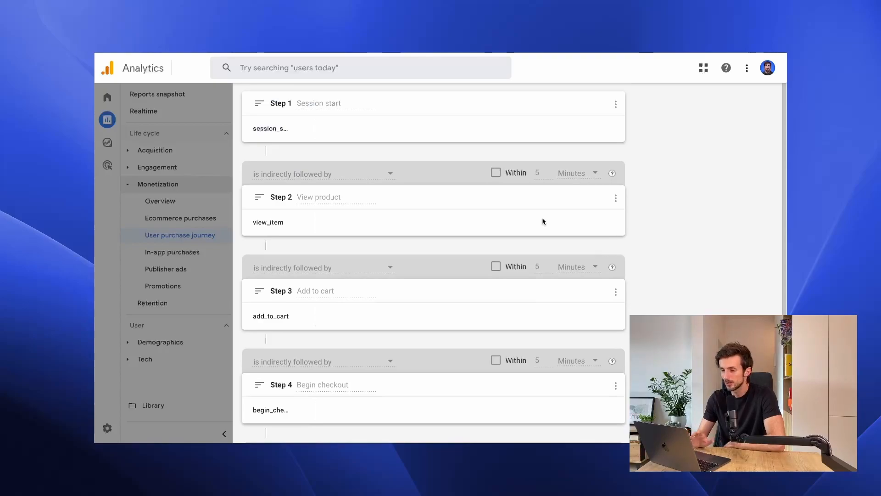
pyautogui.scroll(-2, 543, 221)
pyautogui.click(182, 260)
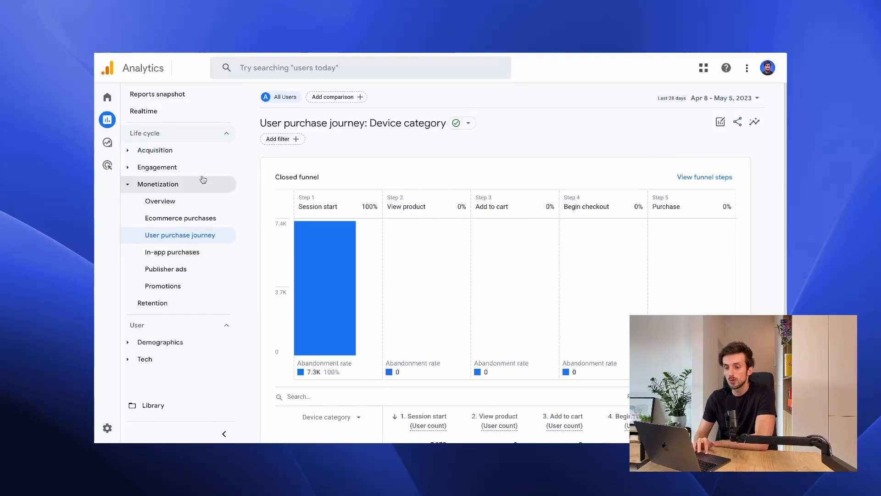
# Create a blank exploration and set its technique to Funnel exploration.
pyautogui.moveTo(118, 150)
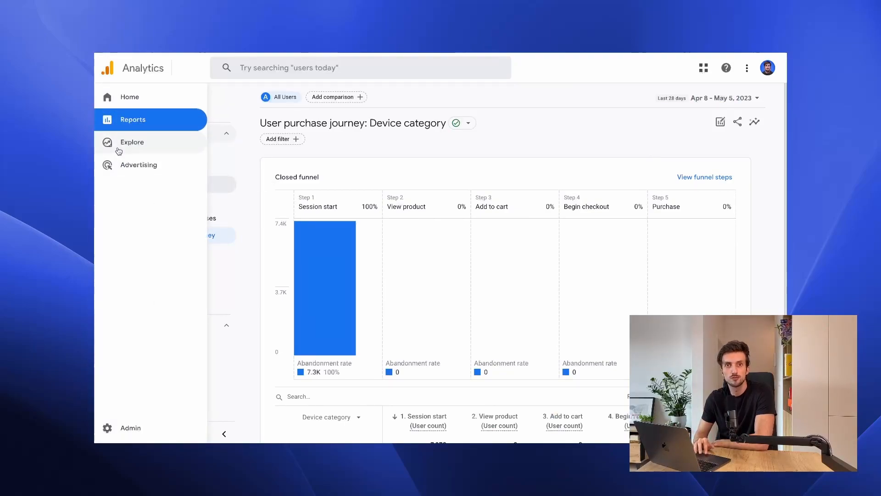
pyautogui.click(119, 150)
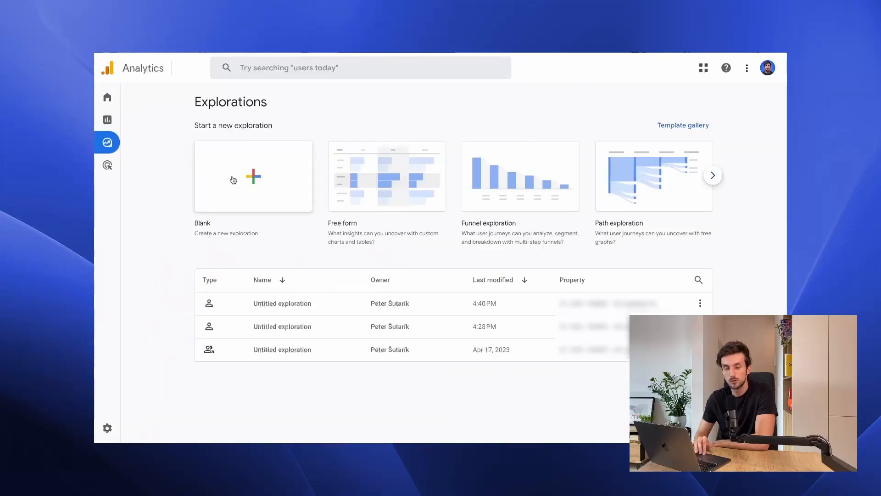
pyautogui.click(233, 180)
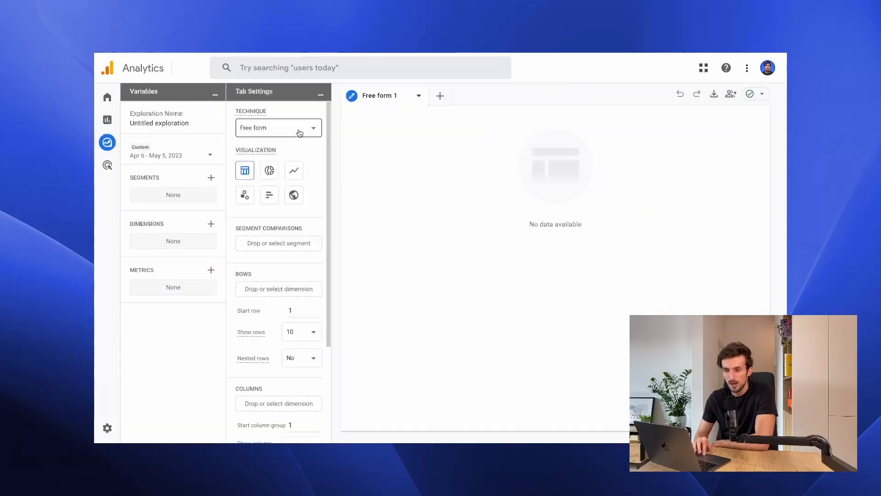
pyautogui.click(280, 135)
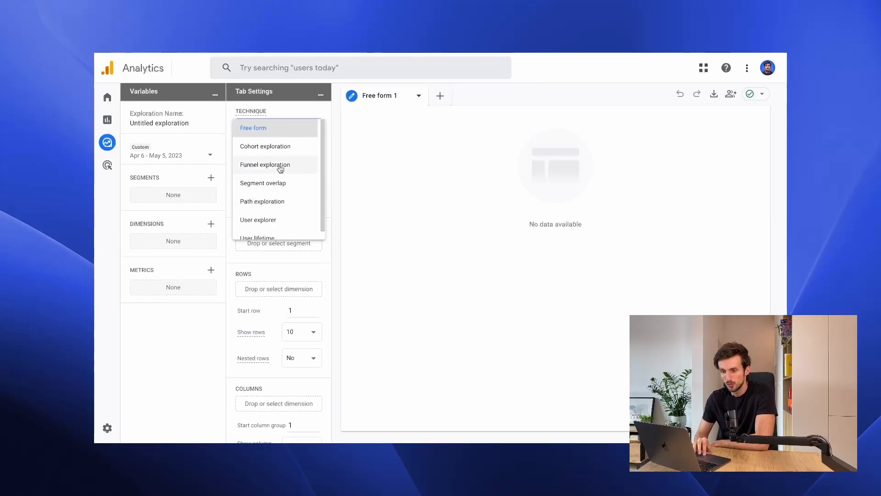
pyautogui.click(280, 166)
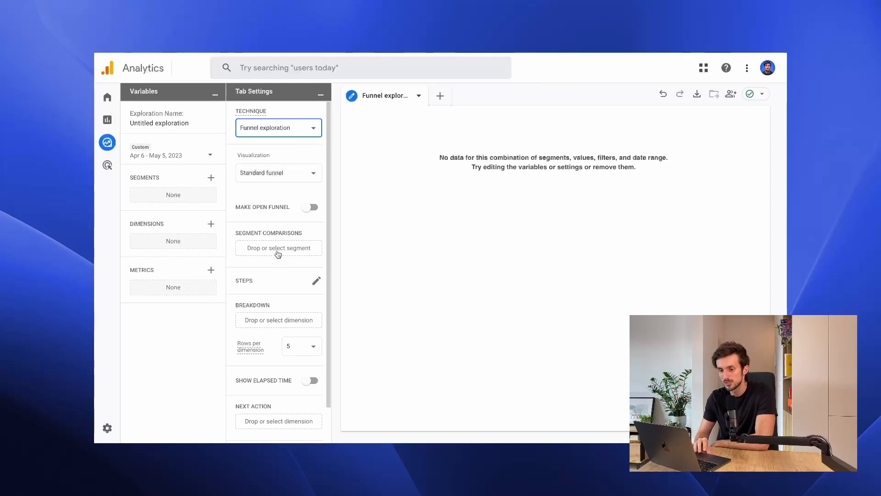
# Edit the funnel steps and define step 1 as Session start, using the session_start event.
pyautogui.click(314, 281)
pyautogui.click(338, 103)
pyautogui.hotkey('ctrl', 'a')
pyautogui.write('Session start')
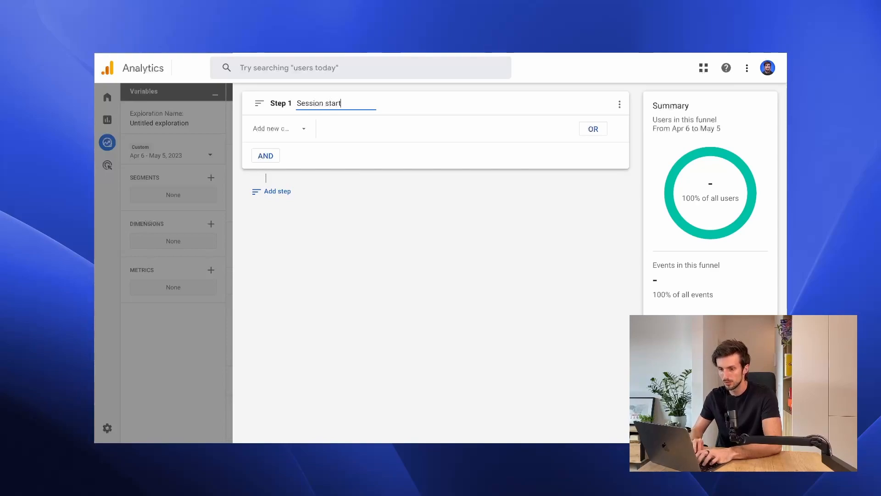
pyautogui.click(296, 128)
pyautogui.write('sessions')
pyautogui.press('BackSpace')
pyautogui.click(416, 164)
# Add a second funnel step named Contact form page view that uses the page_view event.
pyautogui.click(273, 191)
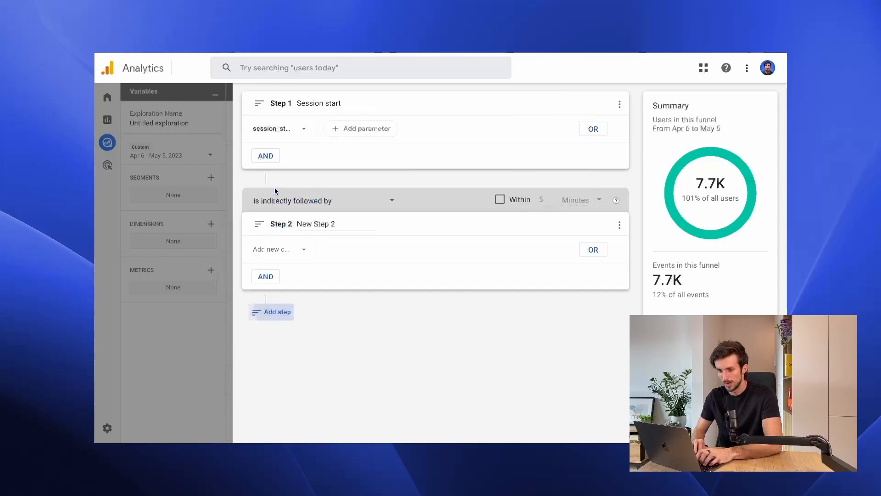
pyautogui.click(325, 224)
pyautogui.write('Contact')
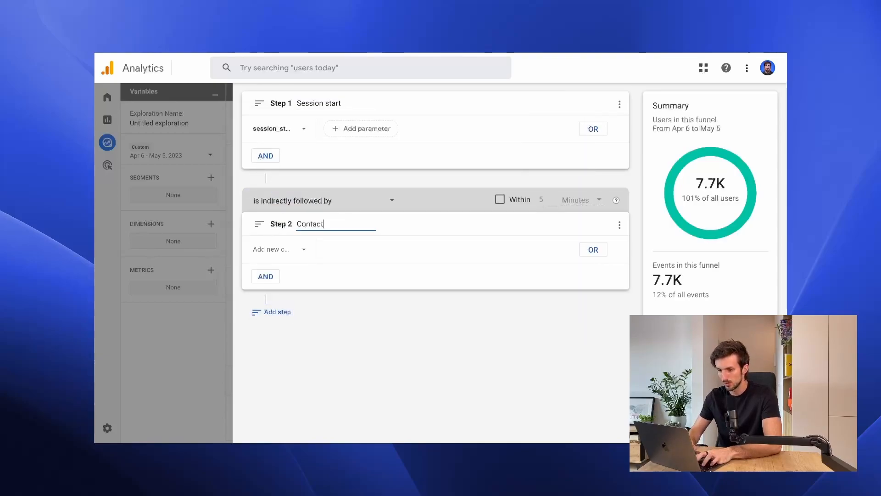
pyautogui.write(' form')
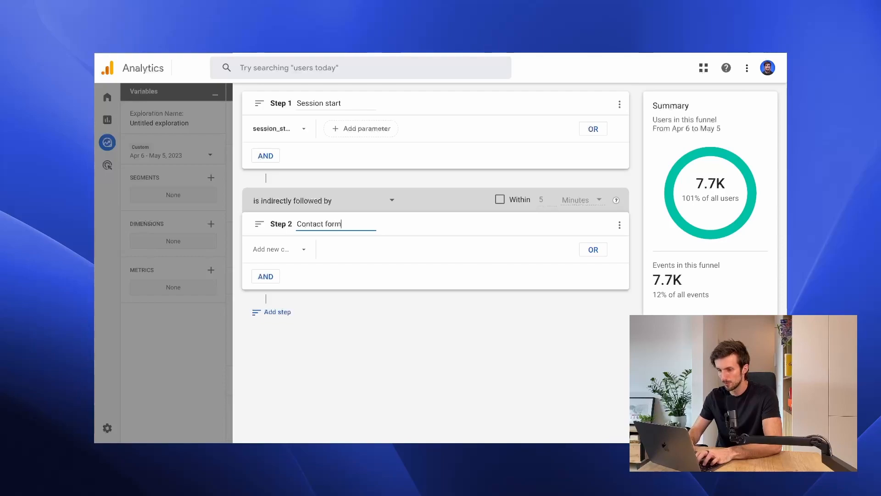
pyautogui.write(' page view')
pyautogui.click(293, 252)
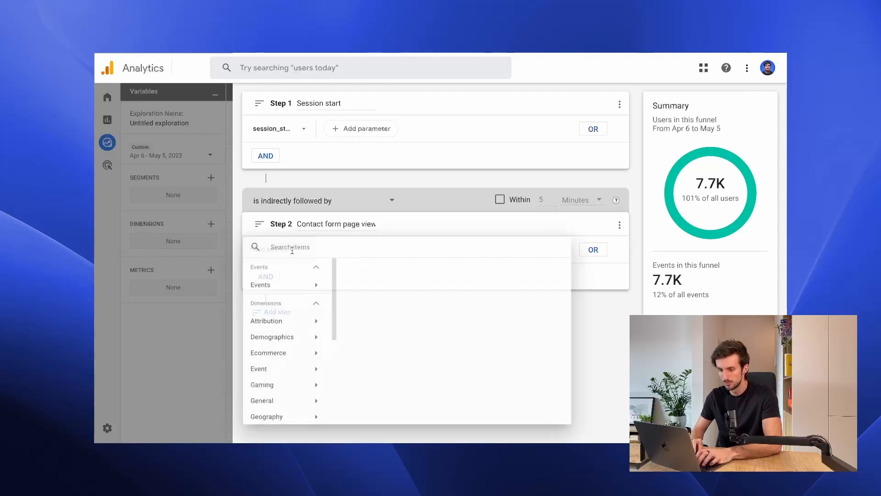
pyautogui.write('page')
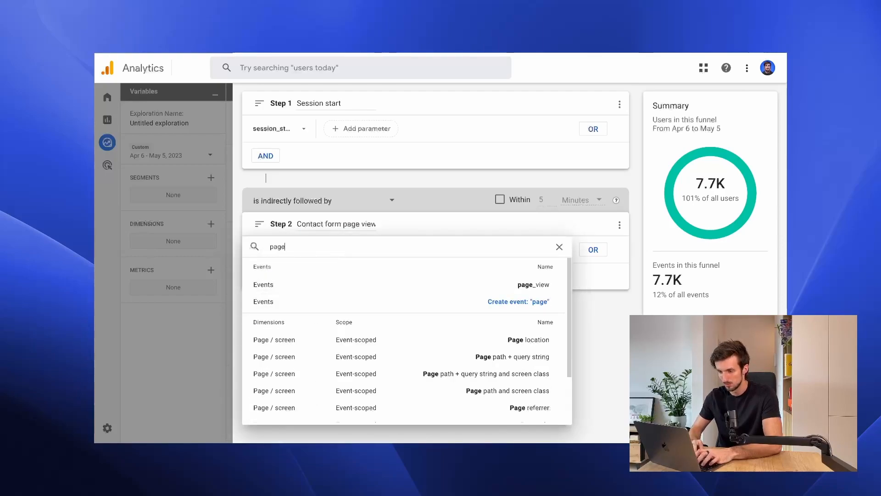
pyautogui.click(404, 285)
# Restrict the page_view condition of step 2 with the parameter page_location contains contact.
pyautogui.click(383, 253)
pyautogui.write('locat')
pyautogui.click(464, 307)
pyautogui.click(393, 321)
pyautogui.write('contact')
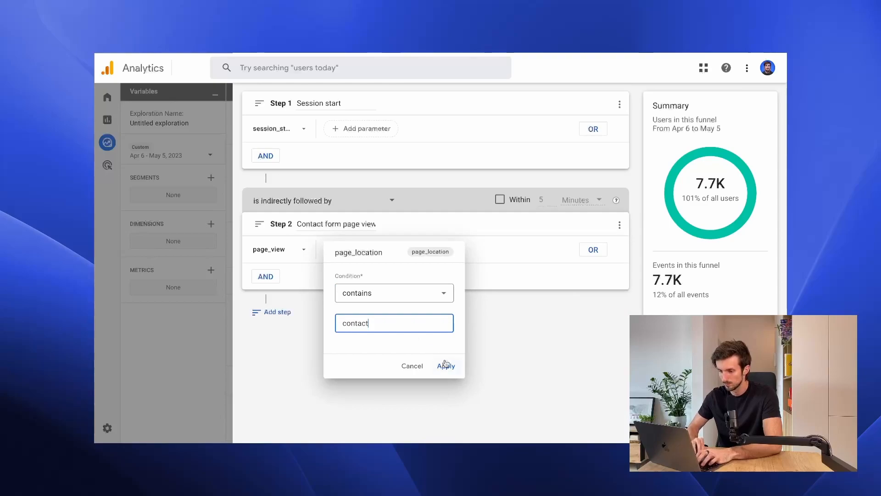
pyautogui.click(445, 366)
# Add a third funnel step named Contact form submit that uses the form_completed event.
pyautogui.click(271, 312)
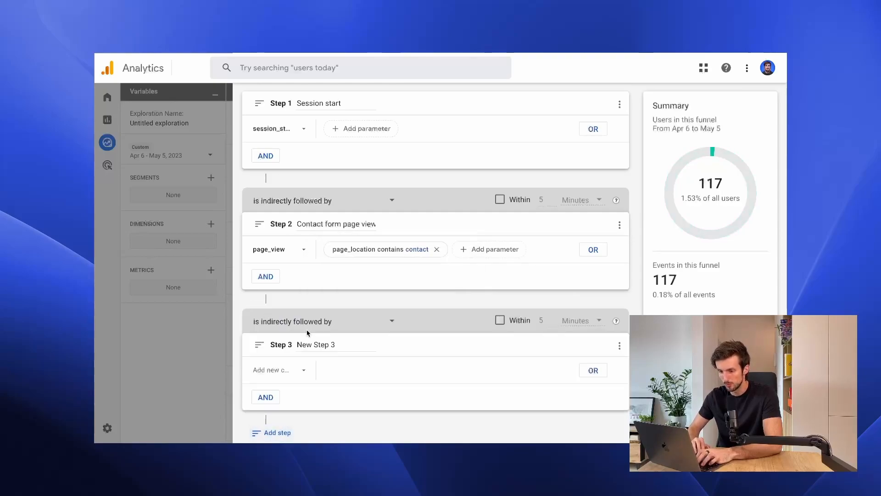
pyautogui.click(312, 345)
pyautogui.hotkey('ctrl', 'a')
pyautogui.write('Contact form submit')
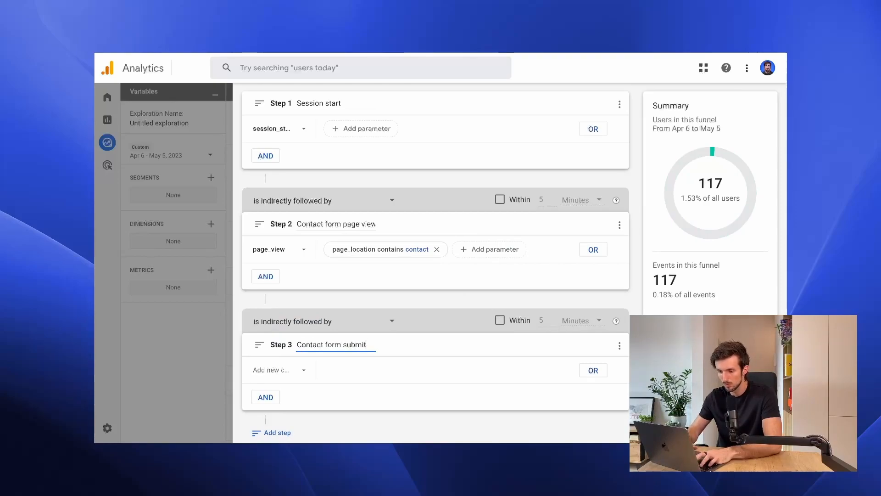
pyautogui.click(296, 372)
pyautogui.write('form_com')
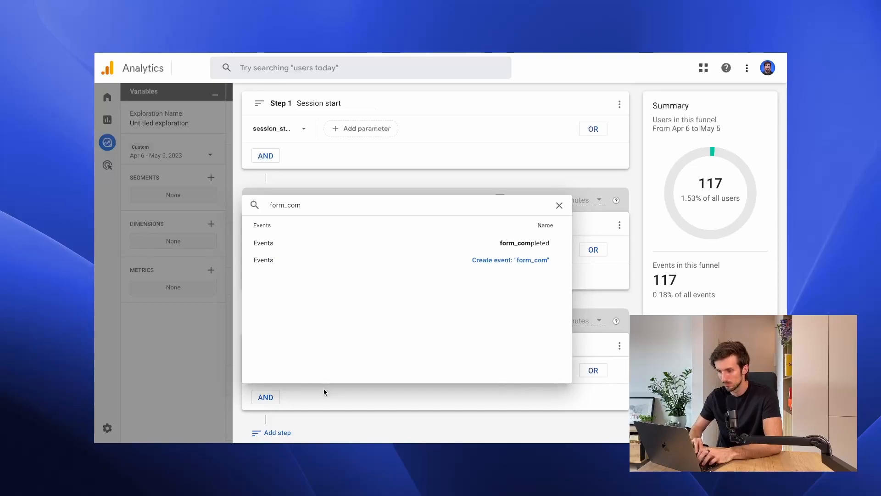
pyautogui.click(423, 252)
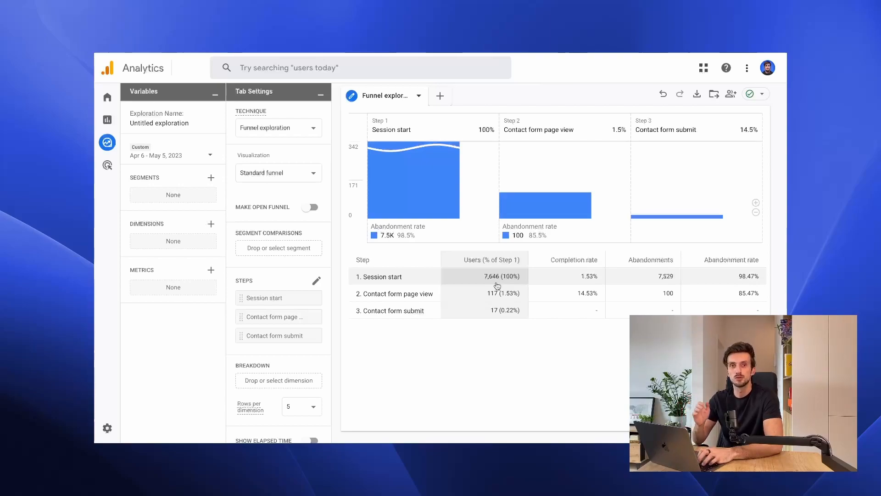
# Save the exploration as a report in the Library under the name Custom funnel - Contact form.
pyautogui.click(715, 95)
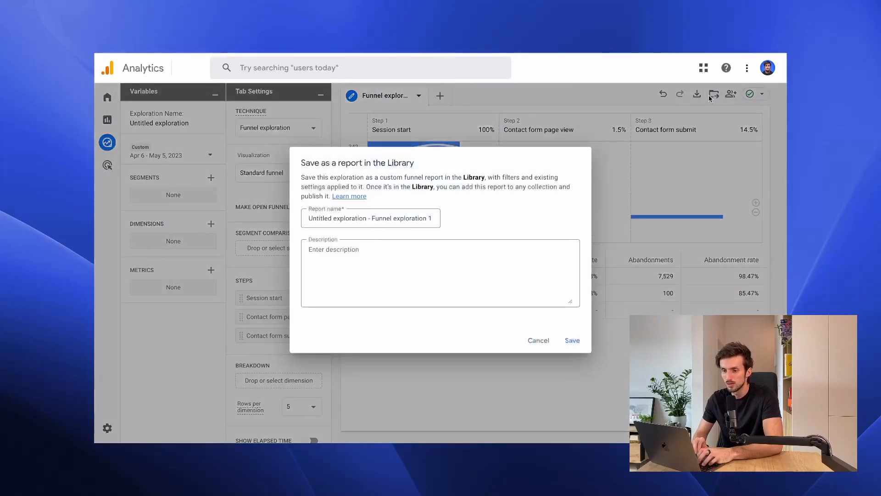
pyautogui.tripleClick(400, 213)
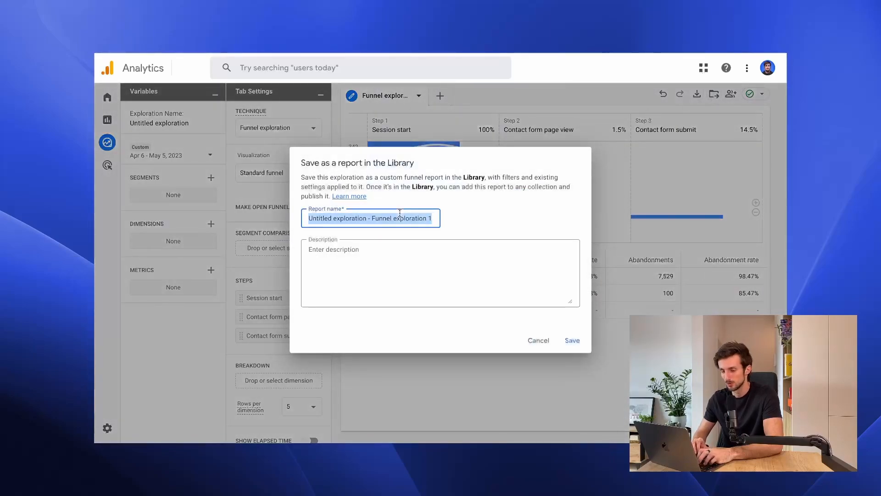
pyautogui.press('BackSpace')
pyautogui.write('Custom funn')
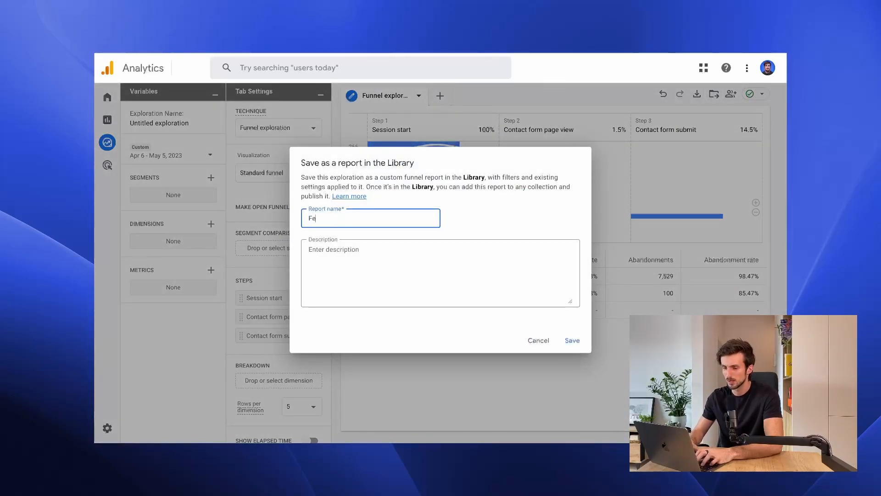
pyautogui.write('el - ')
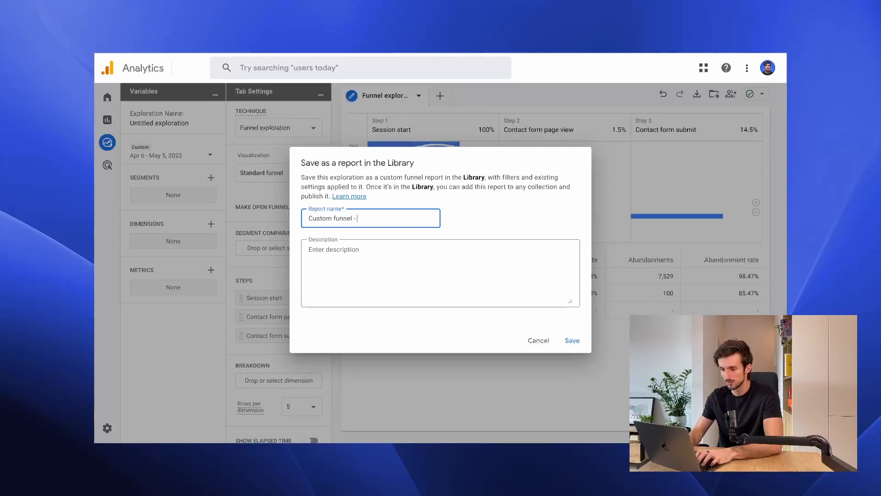
pyautogui.write('Contact form')
pyautogui.press('Return')
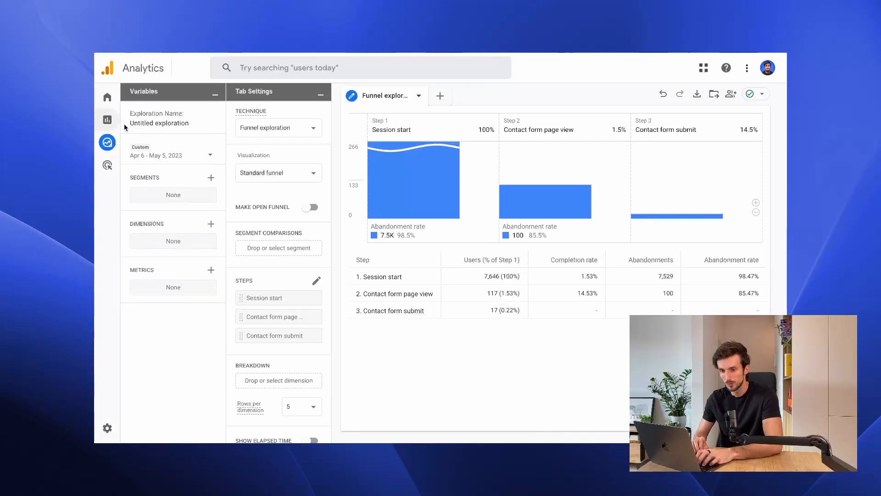
# Open the reports Library and review its collections and the saved Custom funnel - Contact form report.
pyautogui.click(110, 120)
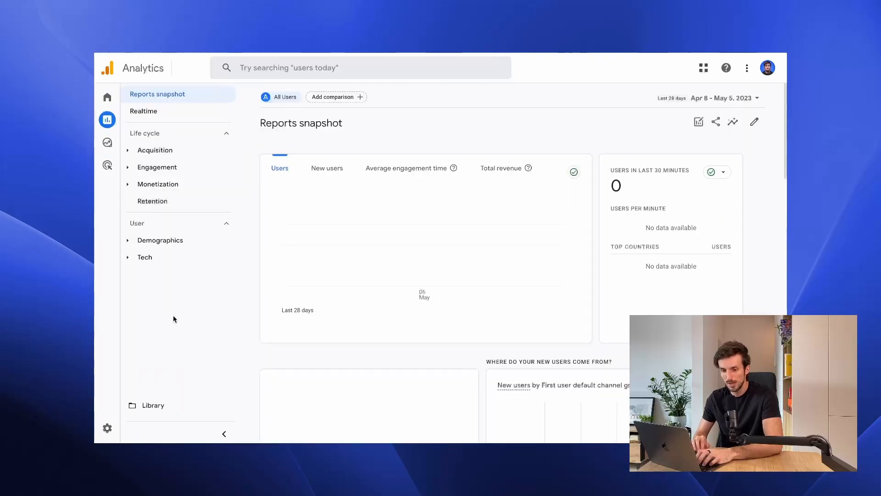
pyautogui.click(155, 412)
pyautogui.scroll(-2, 353, 349)
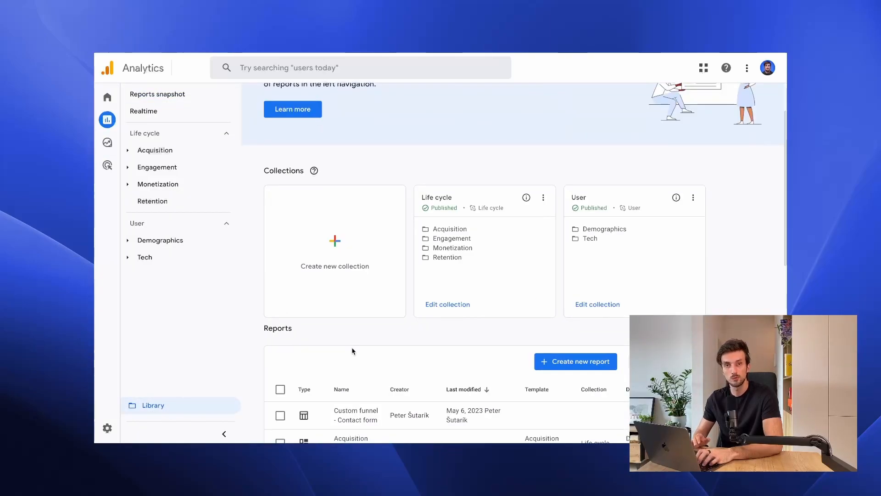
pyautogui.scroll(2, 353, 351)
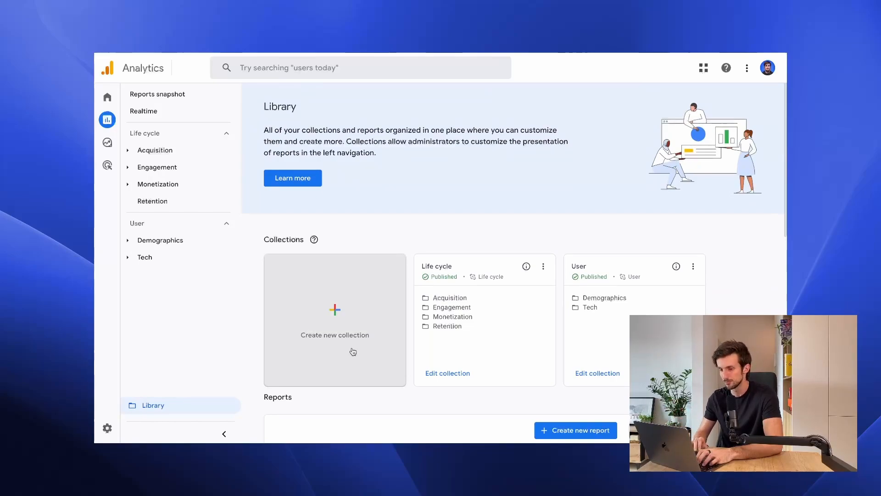
pyautogui.scroll(-3, 353, 352)
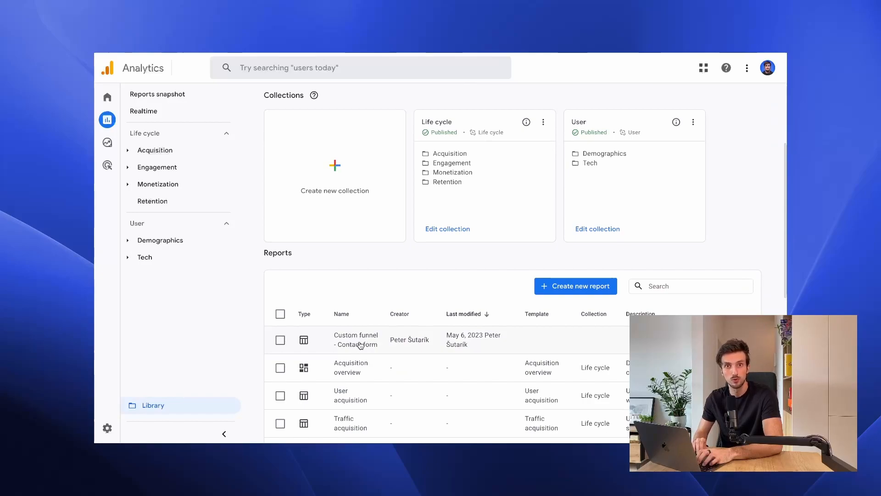
pyautogui.scroll(1, 360, 345)
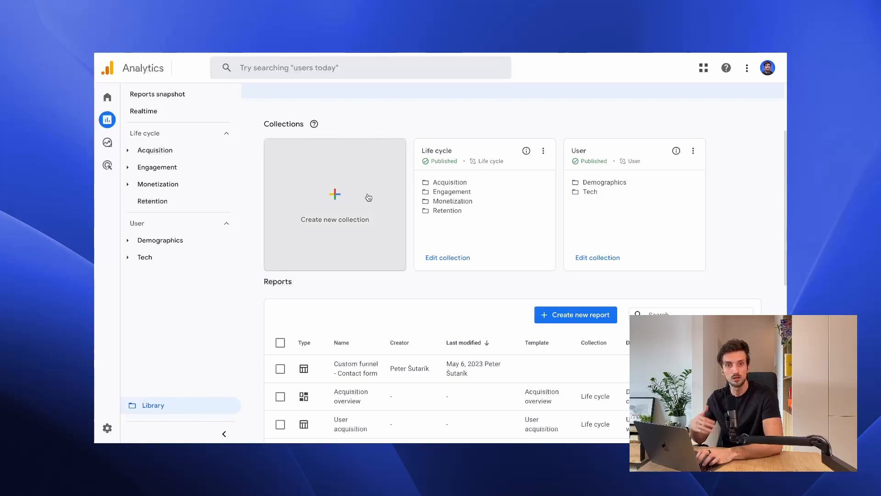
pyautogui.click(202, 223)
pyautogui.click(203, 133)
pyautogui.click(203, 134)
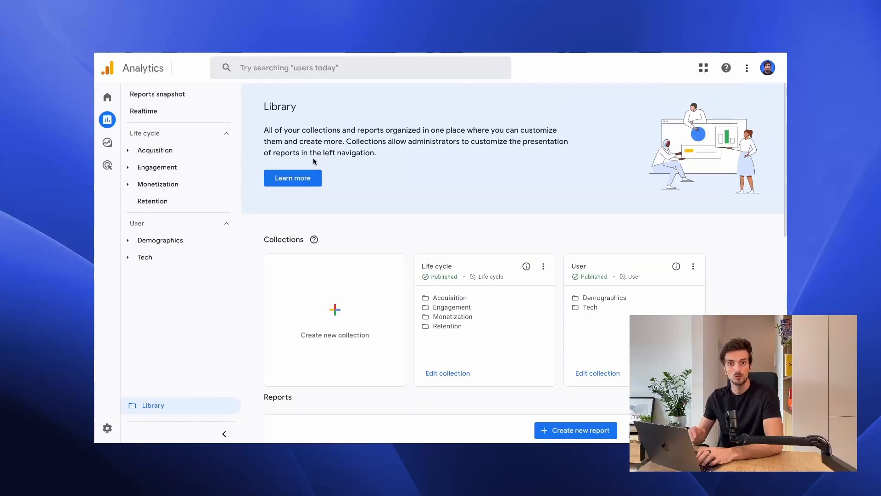
# Create a new report collection in the Library and name it Custom Funnels.
pyautogui.scroll(-2, 313, 158)
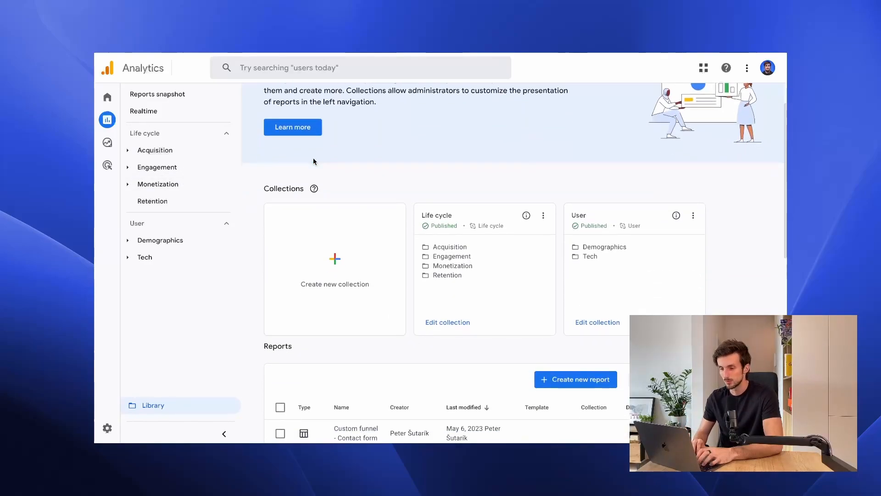
pyautogui.click(310, 263)
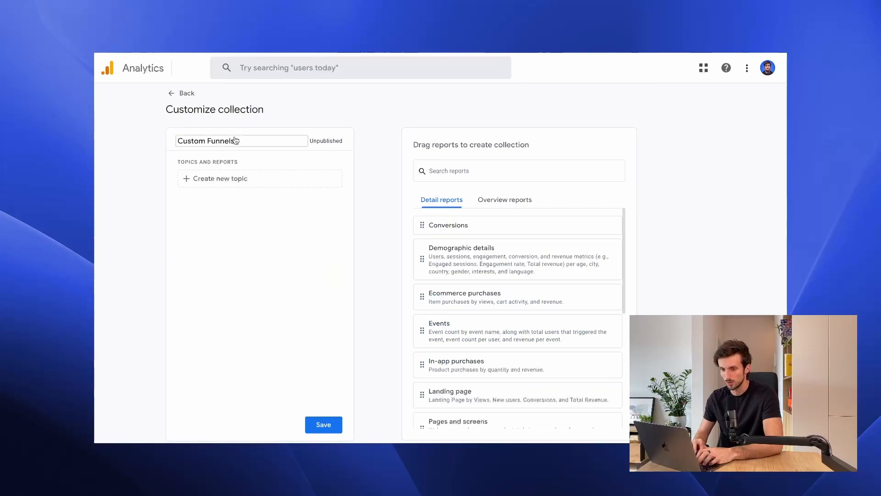
pyautogui.doubleClick(225, 140)
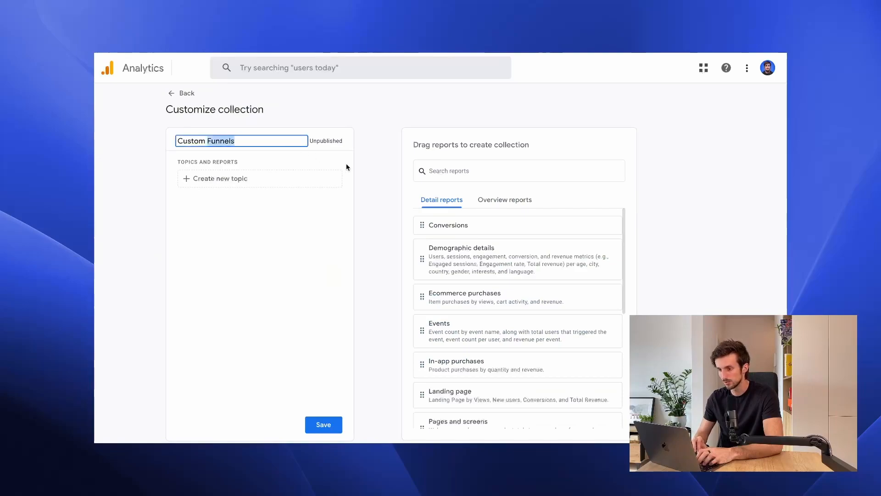
# Add a topic named Funnels to the Custom Funnels collection.
pyautogui.click(277, 180)
pyautogui.click(240, 199)
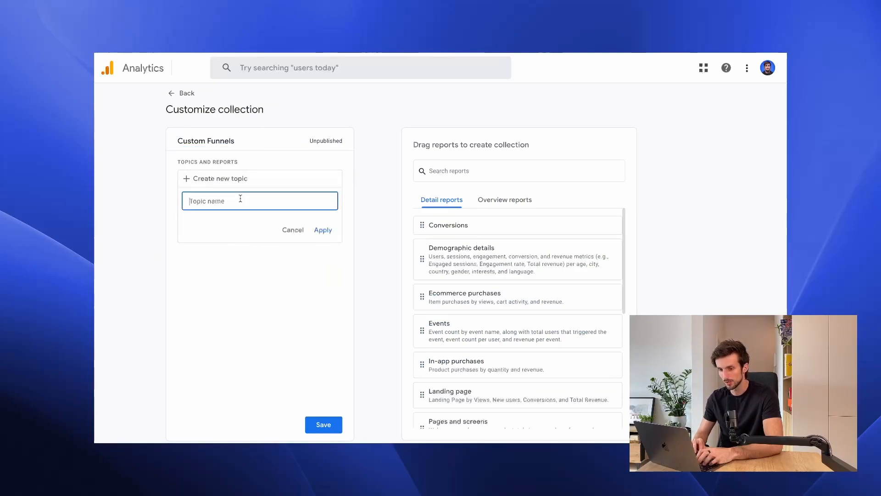
pyautogui.write('Funnels')
pyautogui.press('Return')
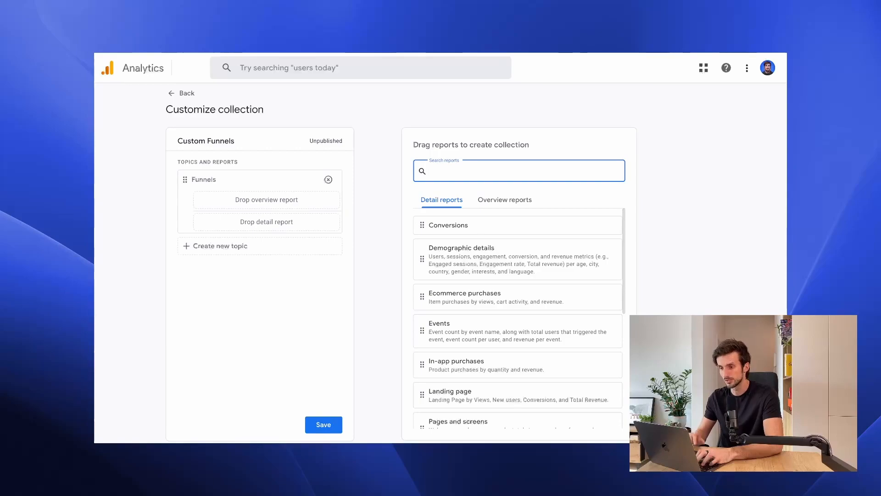
# Add the Custom funnel - Contact form detail report to the Funnels topic, then save the collection and return to the Library.
pyautogui.write('funne')
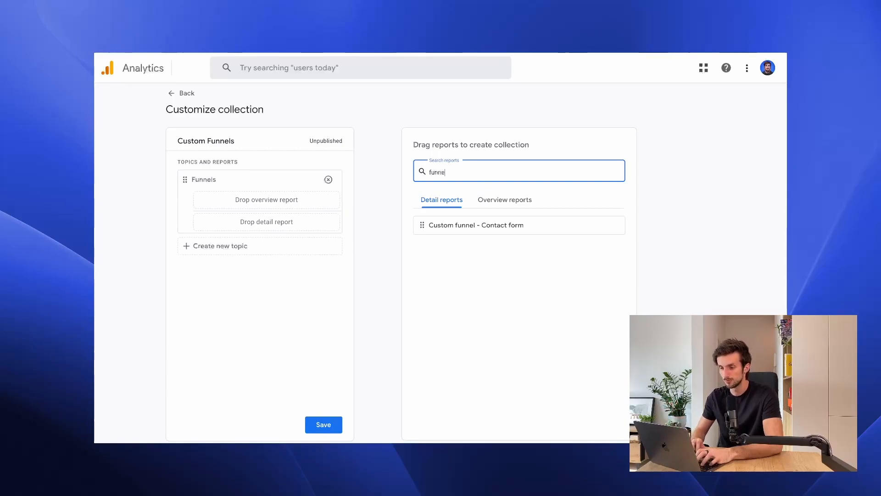
pyautogui.moveTo(500, 218); pyautogui.dragTo(301, 223)
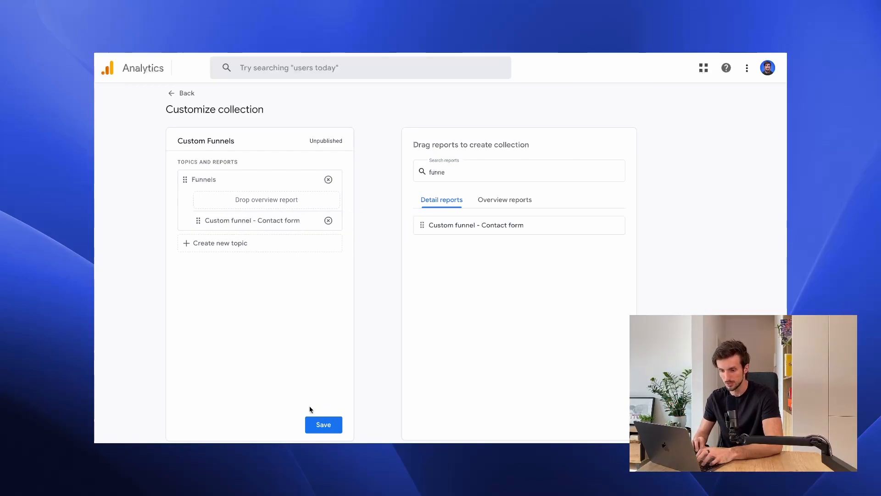
pyautogui.click(324, 426)
pyautogui.click(183, 93)
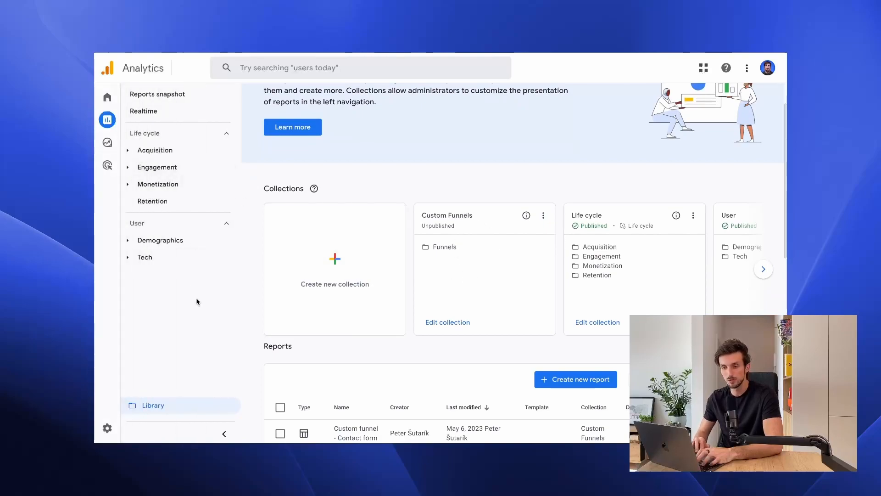
# Publish the Custom Funnels collection and open its Custom funnel - Contact form report from the reports navigation.
pyautogui.click(544, 215)
pyautogui.click(572, 237)
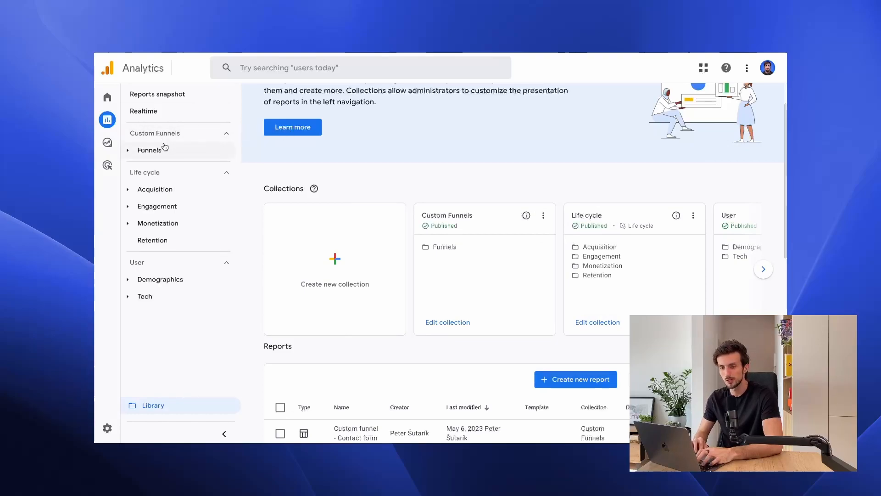
pyautogui.click(159, 152)
pyautogui.click(171, 170)
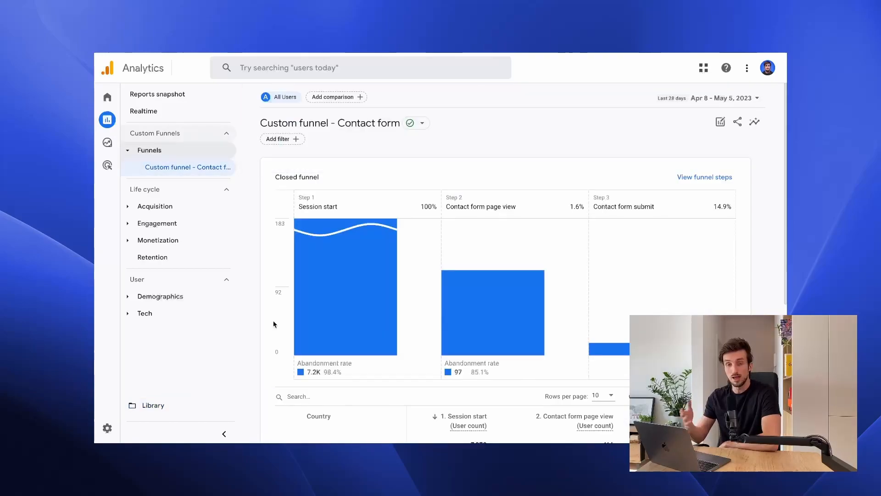
pyautogui.moveTo(335, 269)
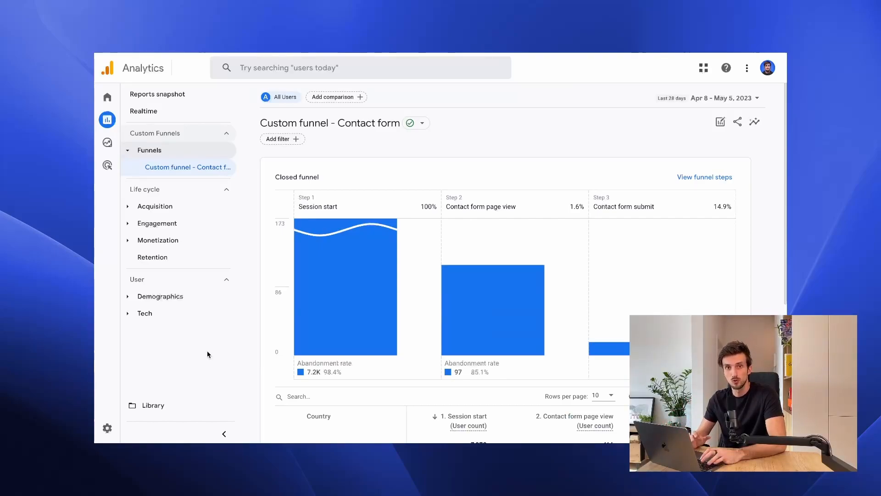
# Edit the Life cycle collection in the Library, placing the Custom funnel - Contact form report between Events and Conversions in the Engagement topic.
pyautogui.click(156, 406)
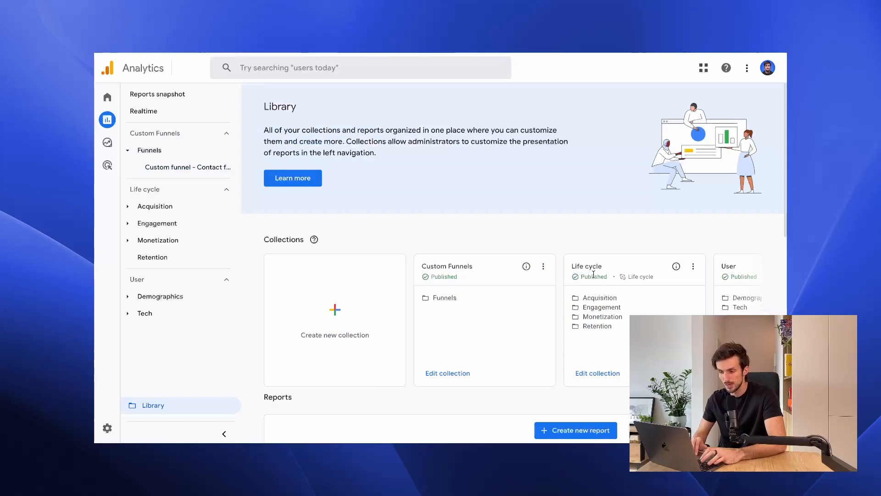
pyautogui.click(693, 266)
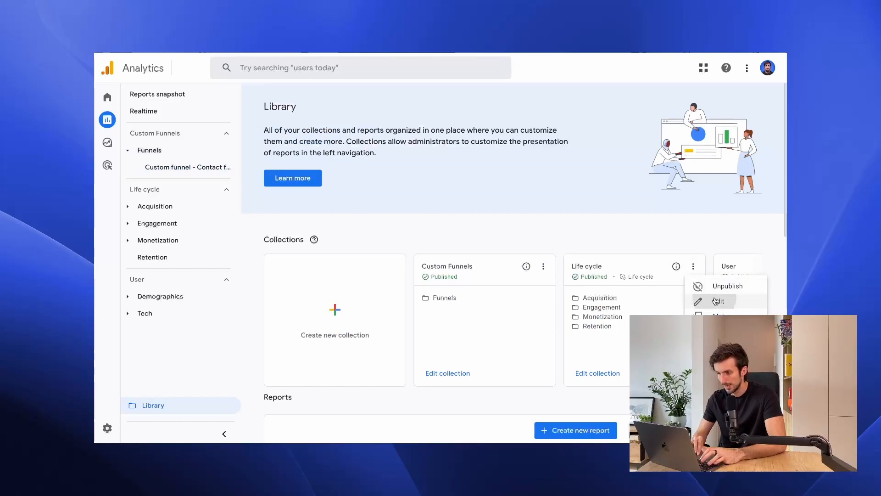
pyautogui.click(700, 300)
pyautogui.scroll(-2, 278, 279)
pyautogui.scroll(-2, 277, 279)
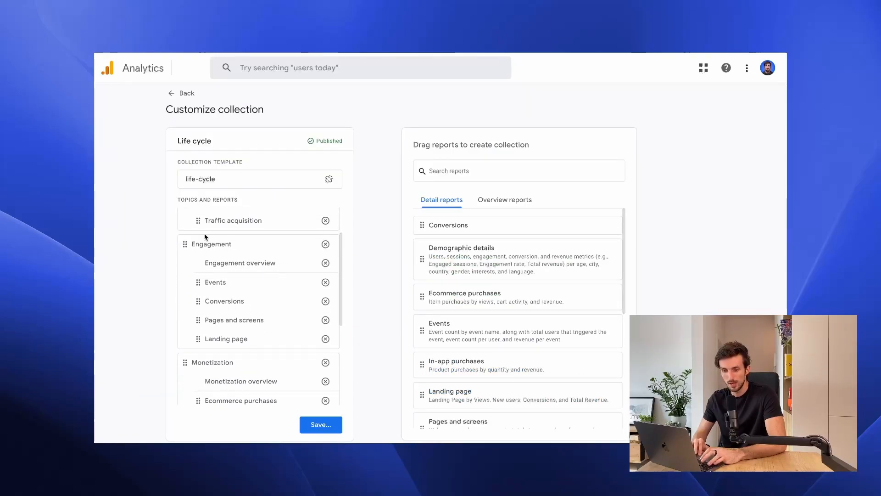
pyautogui.click(514, 171)
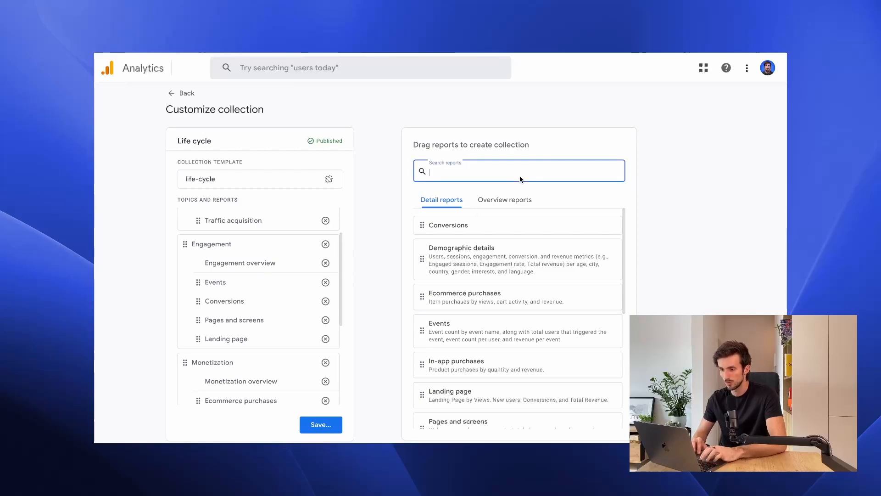
pyautogui.write('funne')
pyautogui.moveTo(518, 227); pyautogui.dragTo(291, 300)
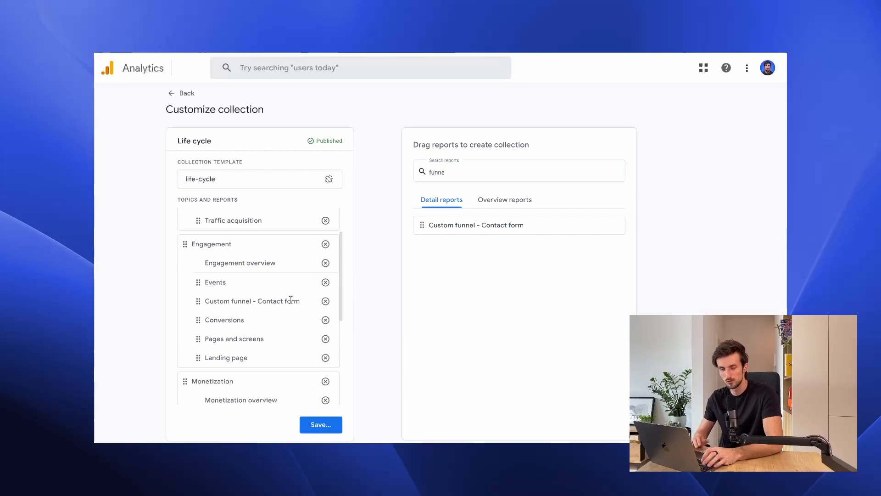
# Save the changes to the current Life cycle collection and return to the Library.
pyautogui.click(323, 424)
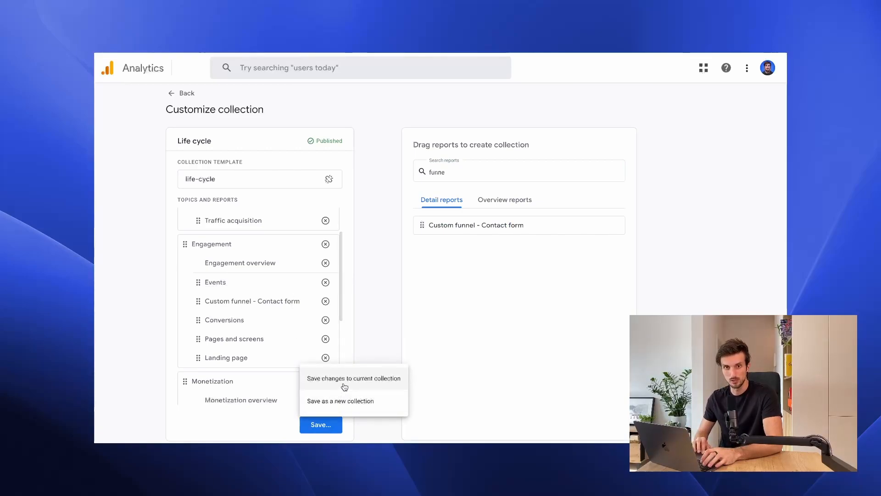
pyautogui.click(344, 387)
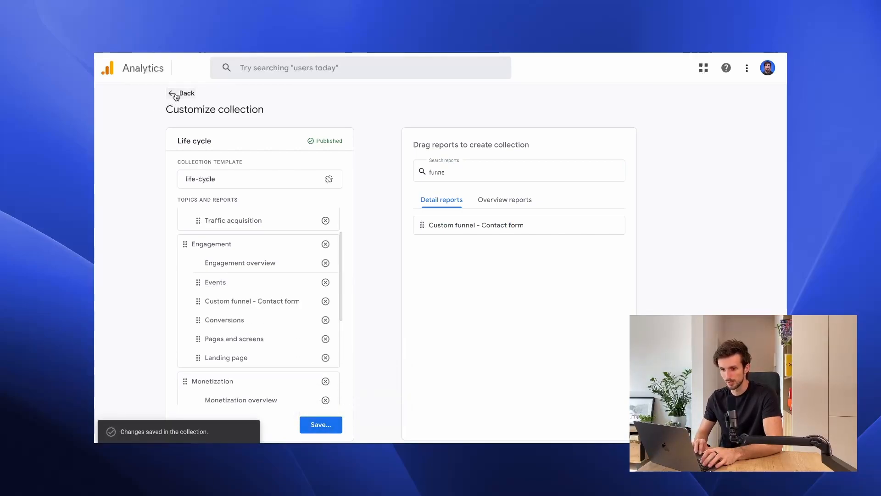
pyautogui.click(176, 94)
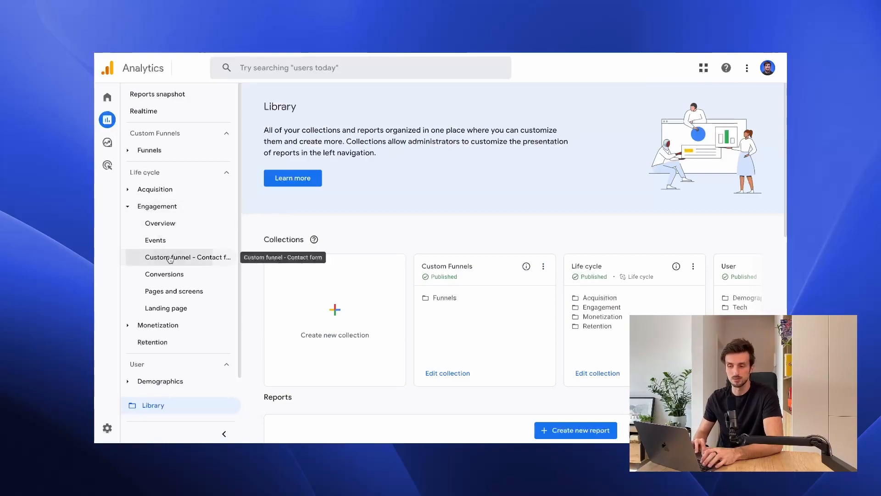